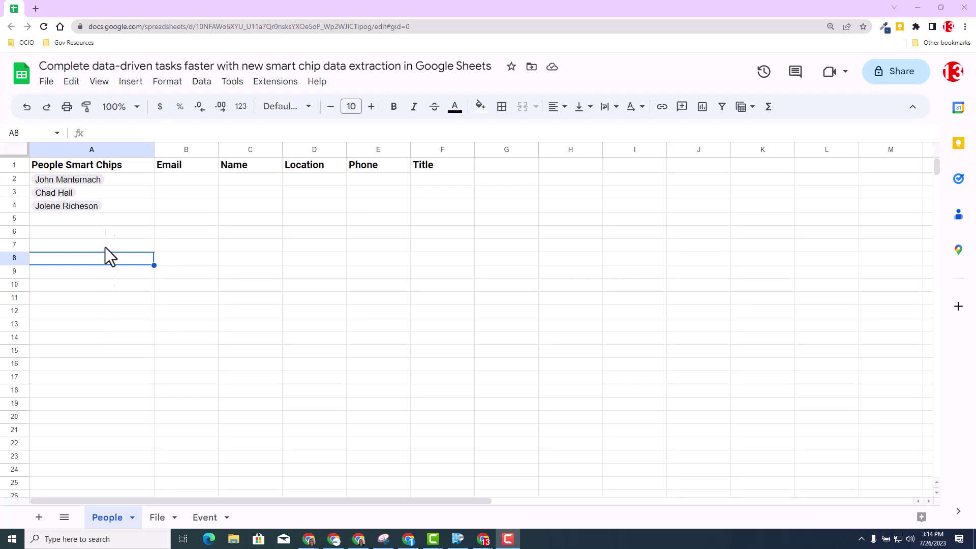
Open Data extraction for the first person chip in A2 from the Data menu.
{"action": "left_click", "coordinate": [109, 180]}
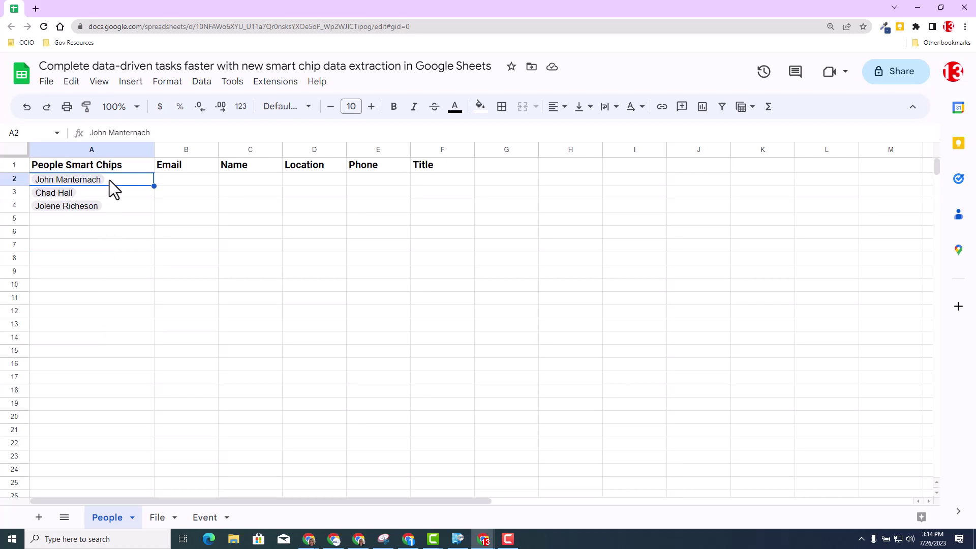
{"action": "right_click", "coordinate": [109, 180]}
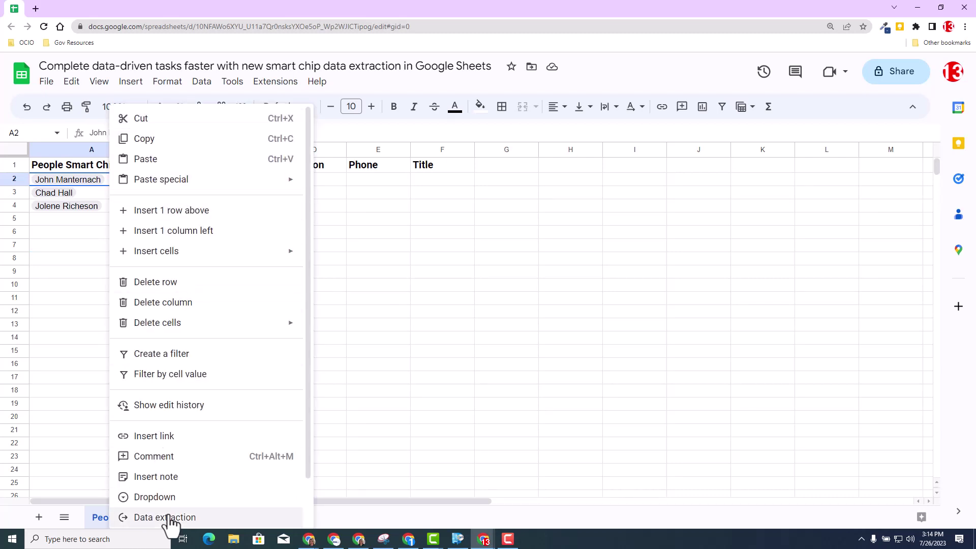
{"action": "left_click", "coordinate": [79, 248]}
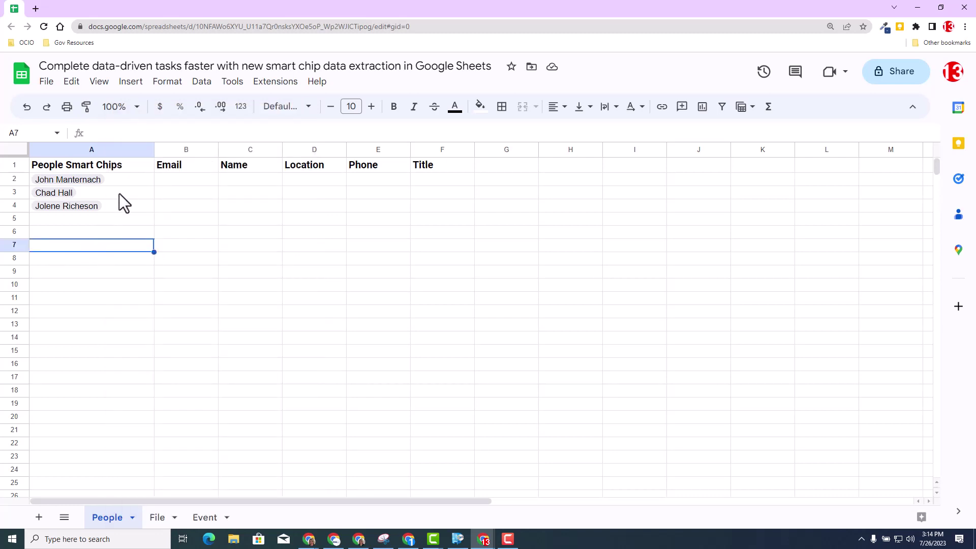
{"action": "left_click", "coordinate": [129, 181]}
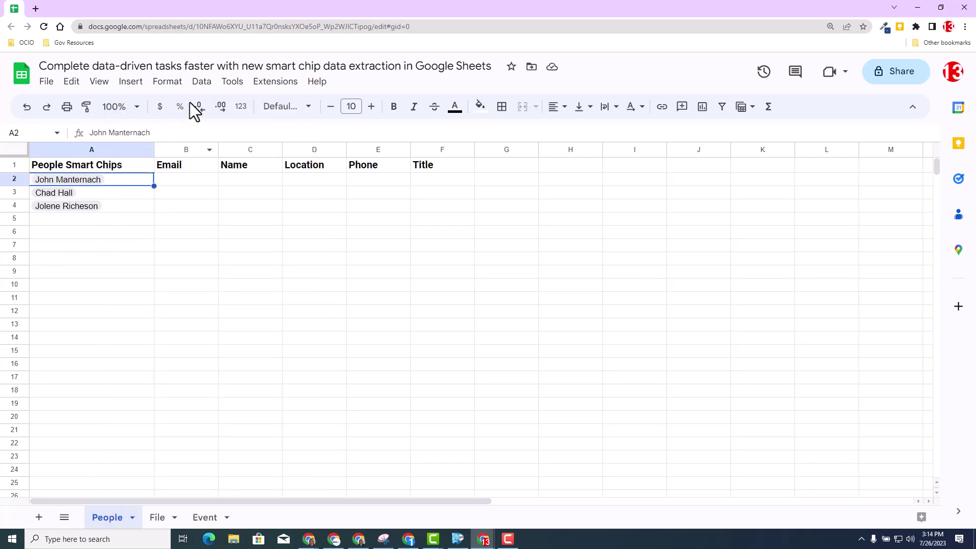
{"action": "left_click", "coordinate": [206, 83]}
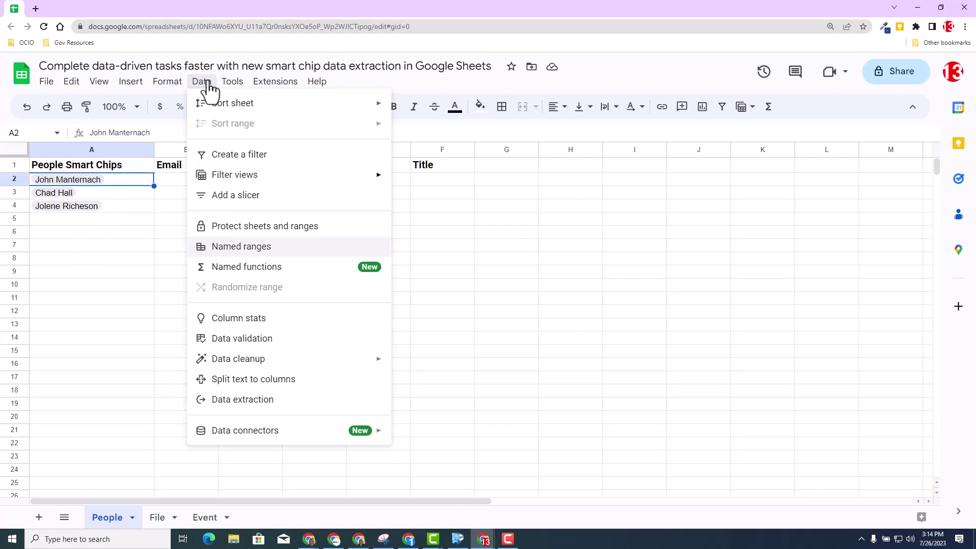
{"action": "left_click", "coordinate": [240, 401]}
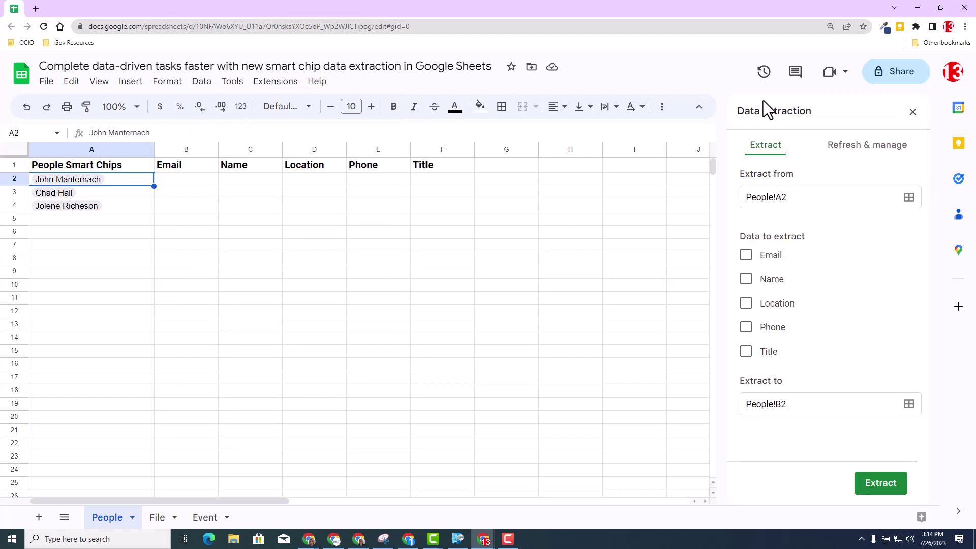
Extract Email, Name, Location, Phone and Title for that chip into row 2.
{"action": "left_click", "coordinate": [746, 257]}
{"action": "left_click", "coordinate": [746, 280]}
{"action": "left_click", "coordinate": [746, 304]}
{"action": "left_click", "coordinate": [746, 328]}
{"action": "left_click", "coordinate": [746, 352]}
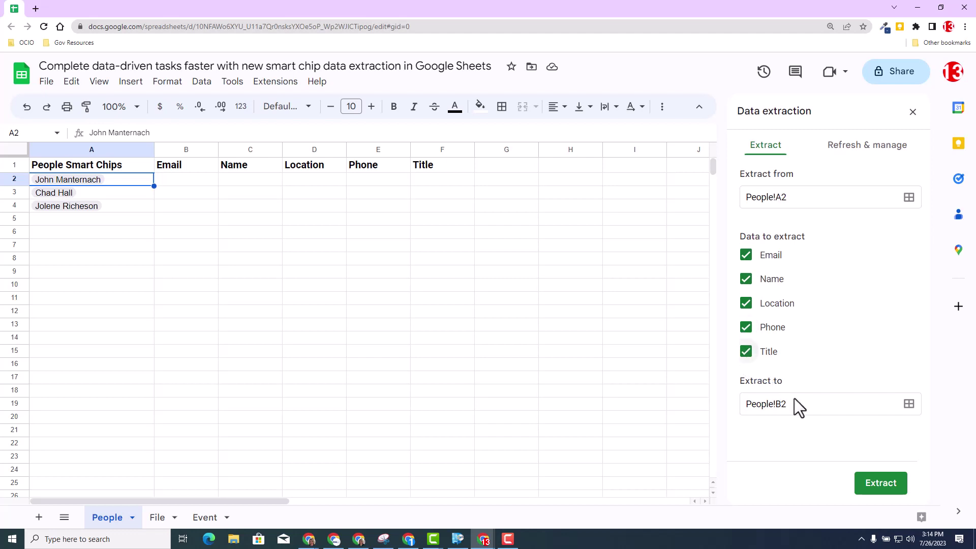
{"action": "left_click", "coordinate": [888, 486]}
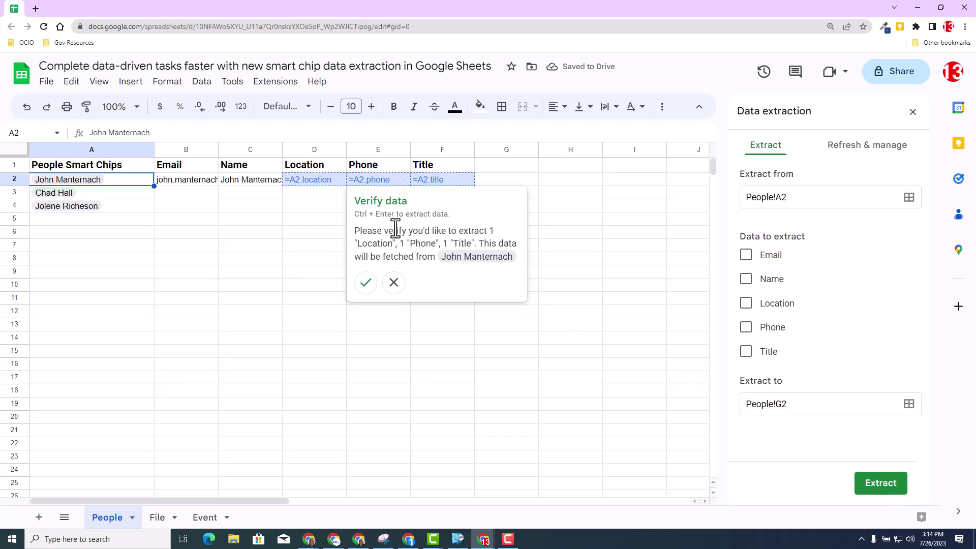
Confirm row 2's Location, Phone and Title, then check the email and phone formulas.
{"action": "left_click", "coordinate": [368, 283]}
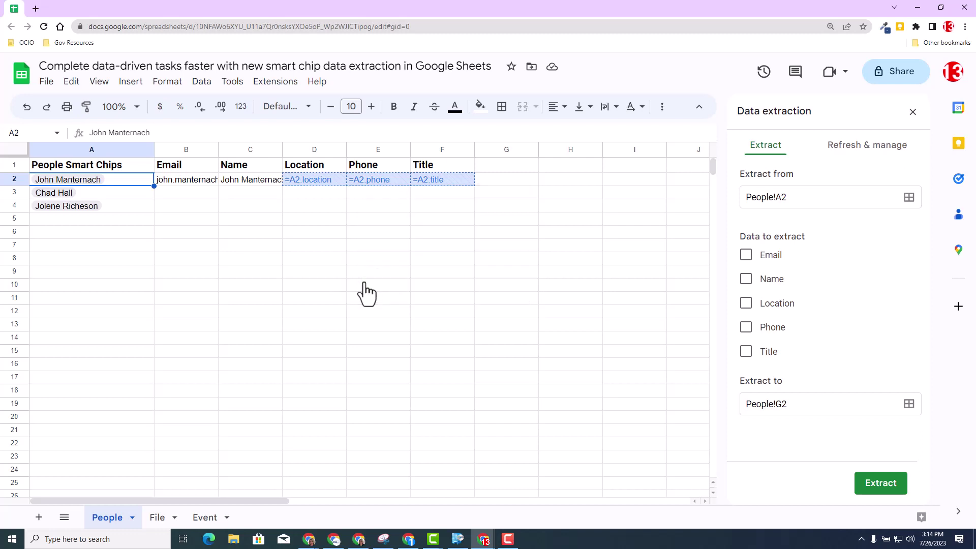
{"action": "double_click", "coordinate": [179, 179]}
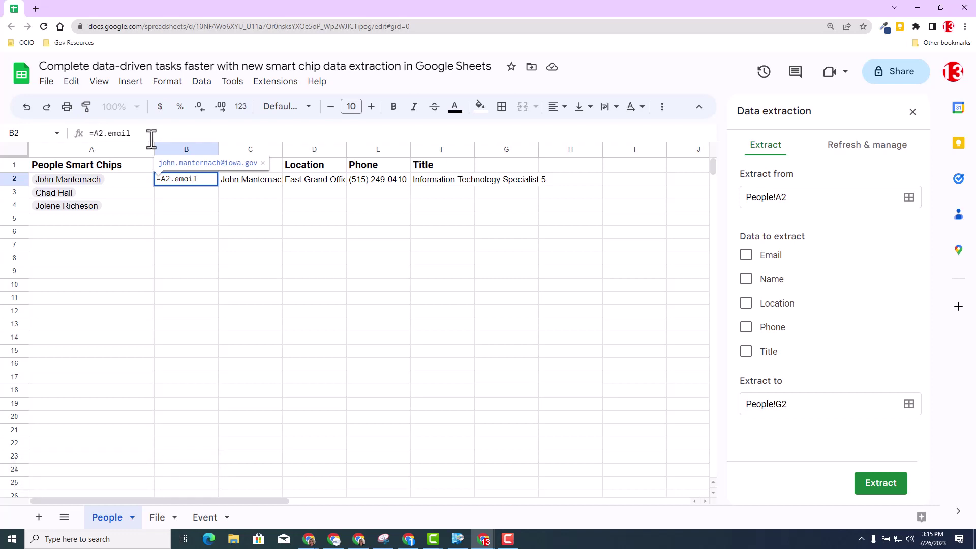
{"action": "key", "text": "shift+Tab"}
{"action": "mouse_move", "coordinate": [96, 183]}
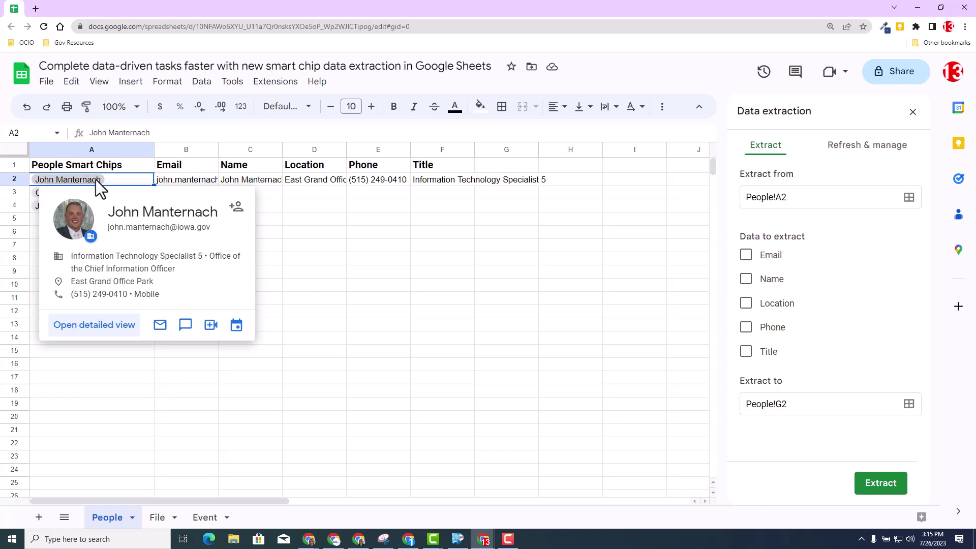
{"action": "left_click", "coordinate": [392, 182]}
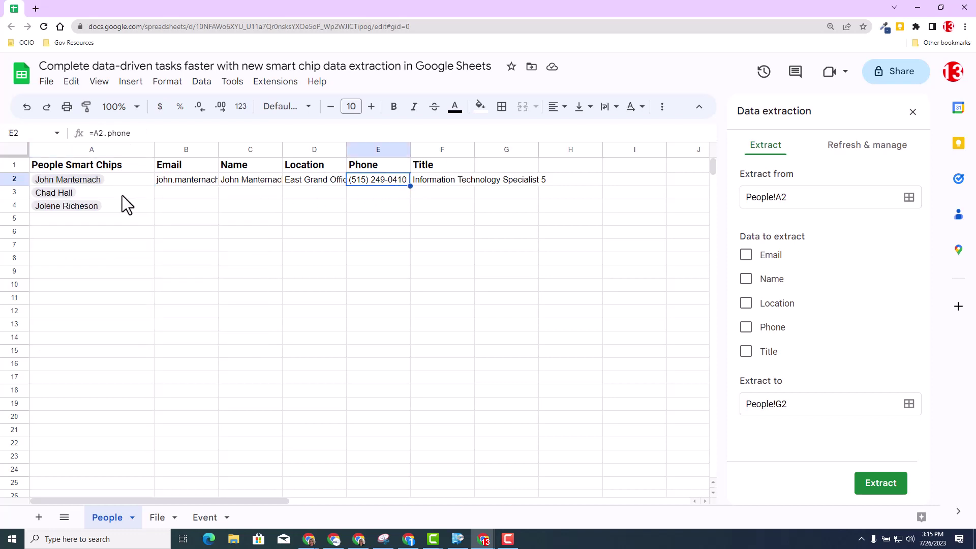
{"action": "left_click", "coordinate": [197, 181]}
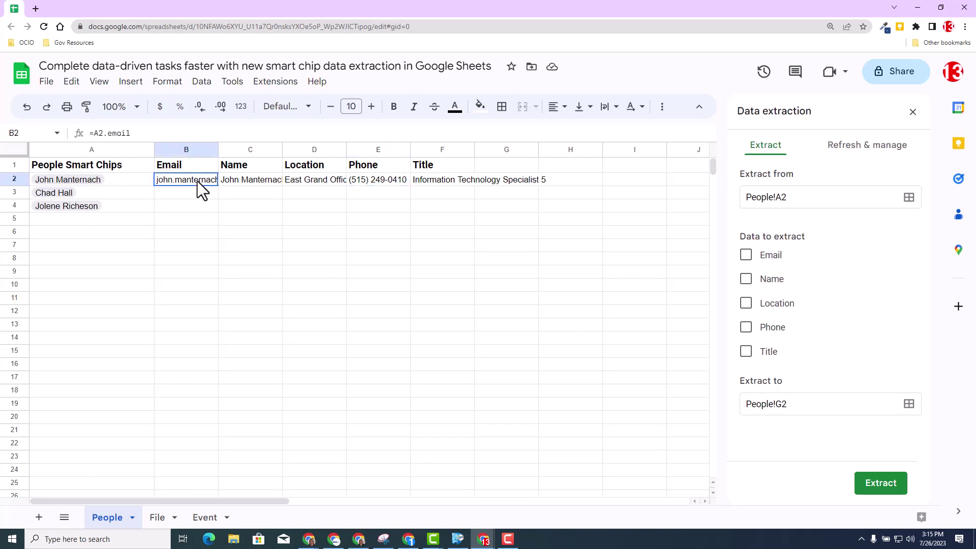
{"action": "left_click", "coordinate": [541, 233]}
Fill row 2's Email through Title values down to rows 3 and 4 and confirm.
{"action": "left_click_drag", "start_coordinate": [182, 181], "coordinate": [474, 209]}
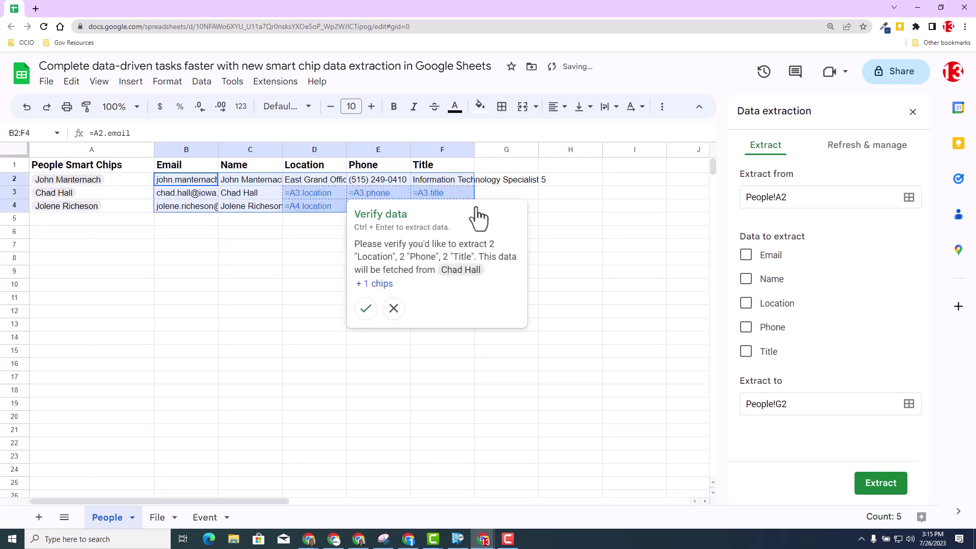
{"action": "left_click", "coordinate": [367, 308]}
{"action": "left_click", "coordinate": [378, 324]}
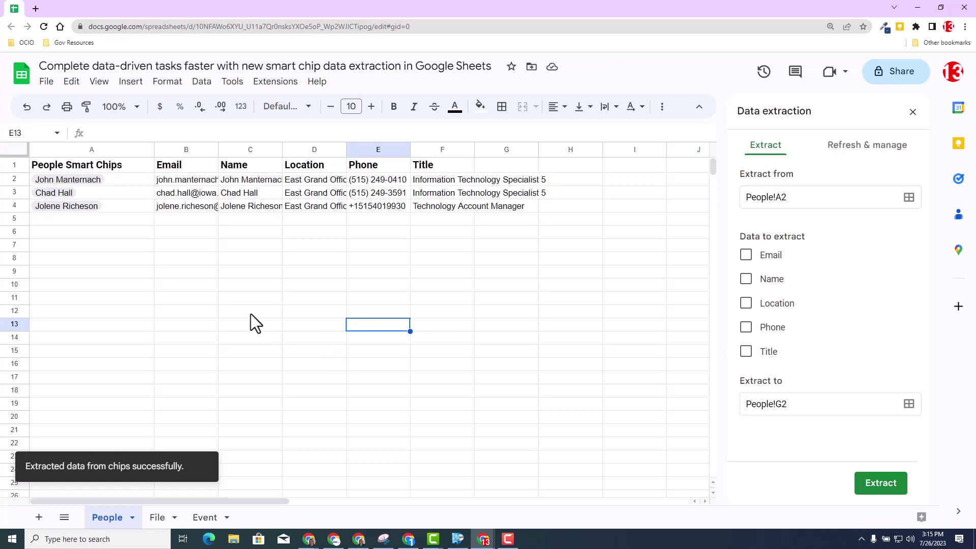
On the File sheet, close the side panel and open Data extraction for the A2 file chip.
{"action": "left_click", "coordinate": [158, 518]}
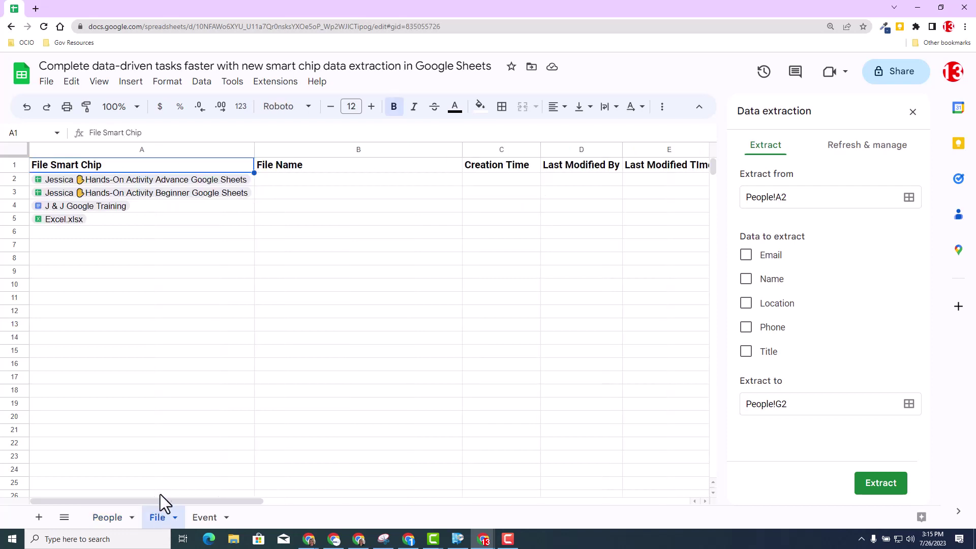
{"action": "left_click", "coordinate": [174, 244]}
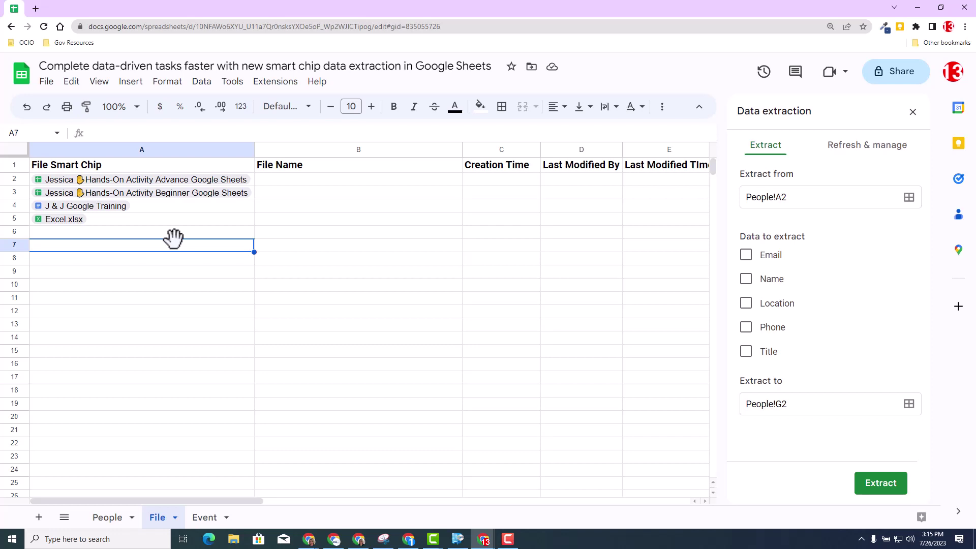
{"action": "left_click", "coordinate": [913, 112]}
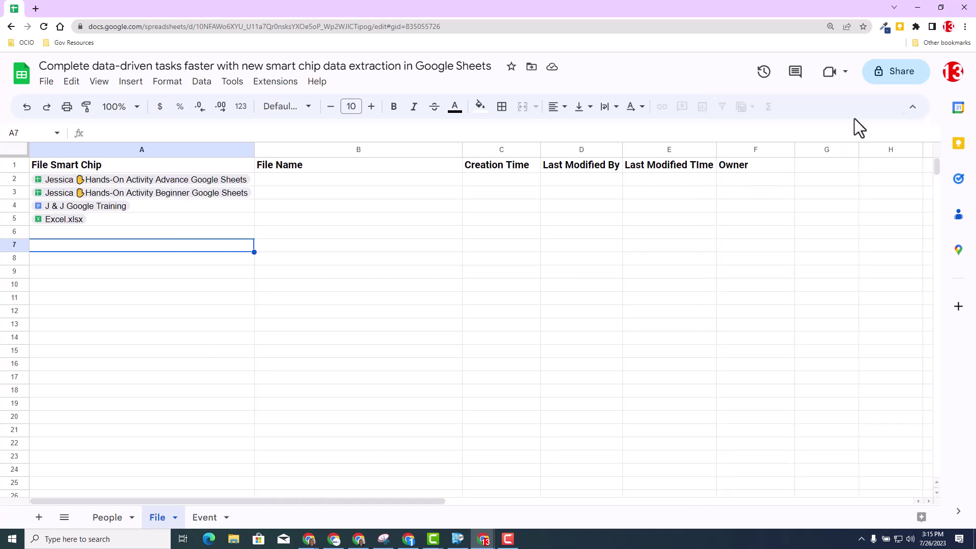
{"action": "right_click", "coordinate": [177, 179]}
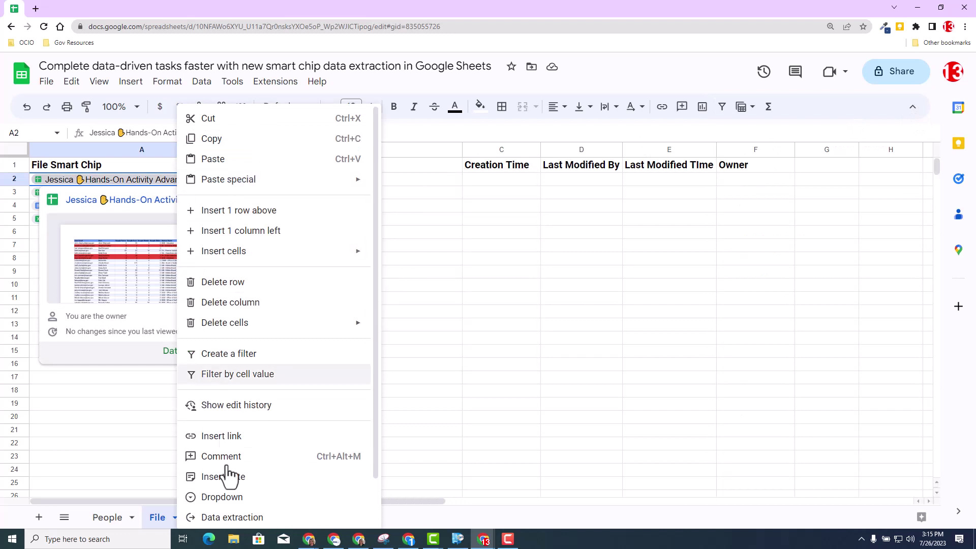
{"action": "left_click", "coordinate": [234, 517]}
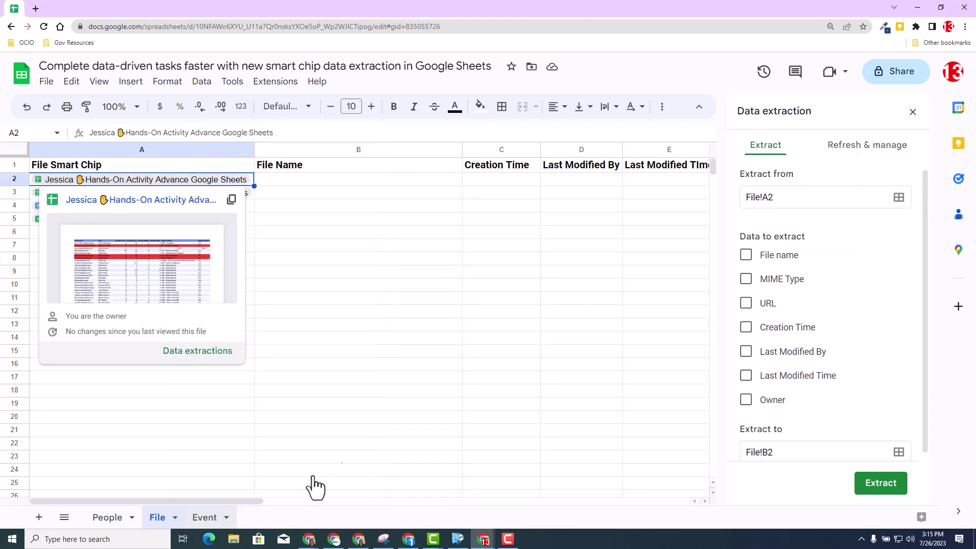
Extract File name, Creation Time, Last Modified By, Last Modified Time and Owner into row 2.
{"action": "left_click", "coordinate": [745, 255]}
{"action": "left_click", "coordinate": [746, 327]}
{"action": "left_click", "coordinate": [746, 352]}
{"action": "left_click", "coordinate": [745, 376]}
{"action": "left_click", "coordinate": [746, 400]}
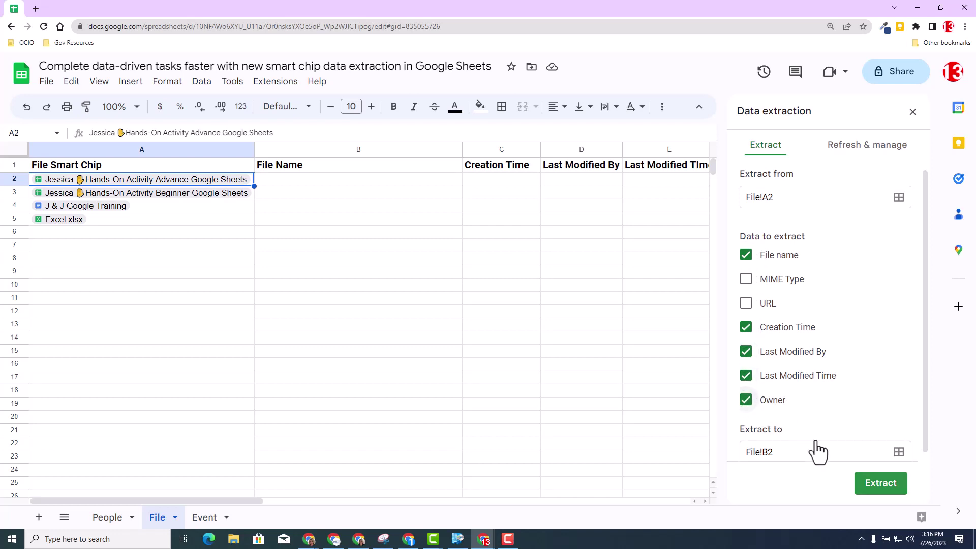
{"action": "left_click", "coordinate": [890, 483]}
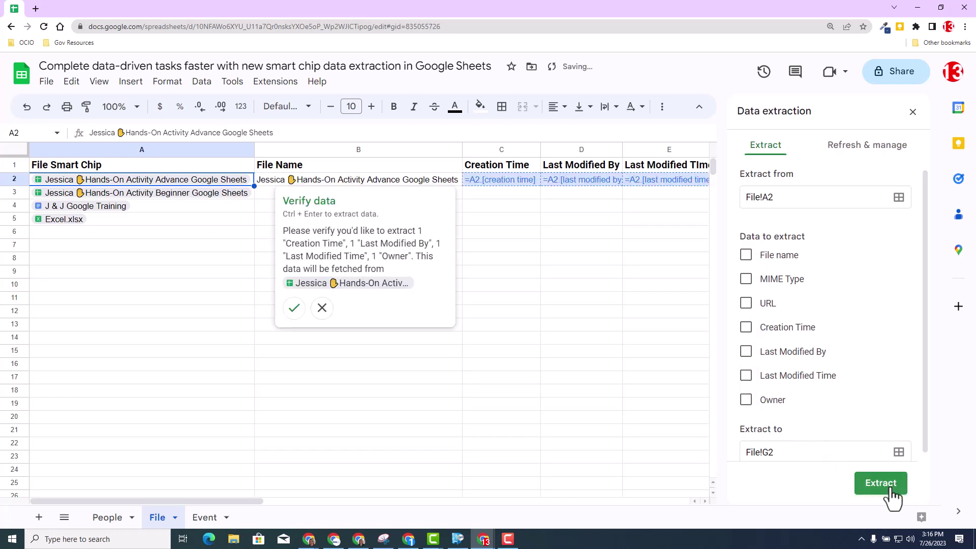
{"action": "left_click", "coordinate": [295, 309]}
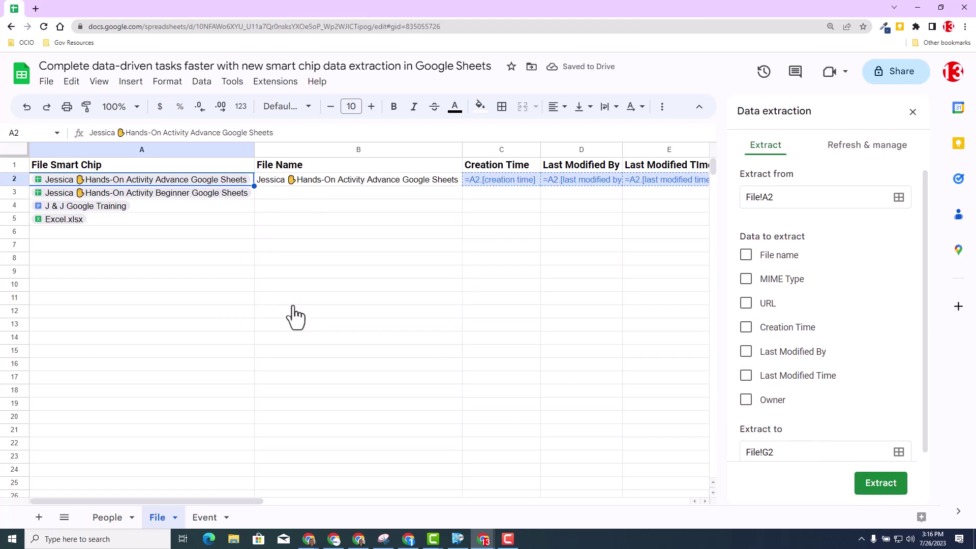
Fill row 2's file details down to row 5 and confirm for the other three files.
{"action": "left_click", "coordinate": [458, 316]}
{"action": "left_click", "coordinate": [913, 112]}
{"action": "left_click", "coordinate": [410, 275]}
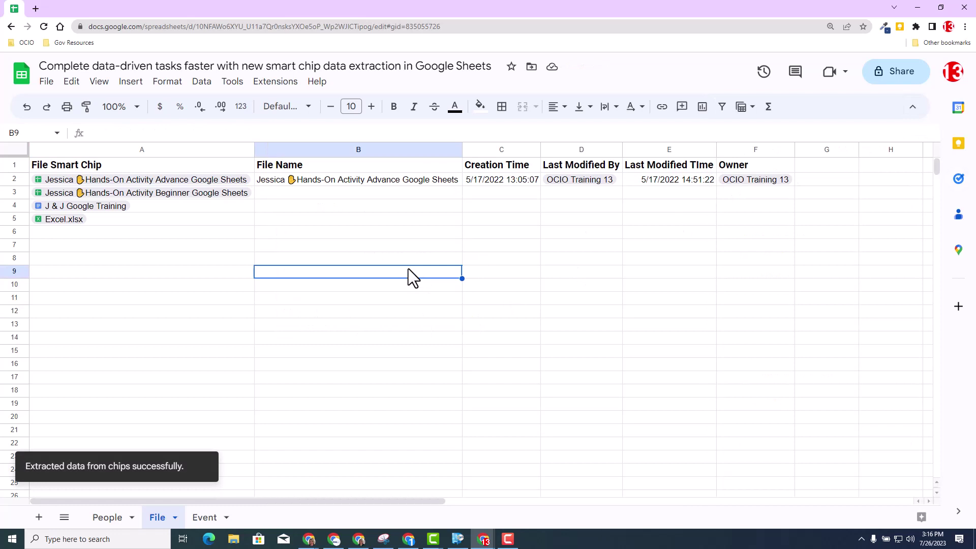
{"action": "left_click_drag", "start_coordinate": [381, 182], "coordinate": [795, 224]}
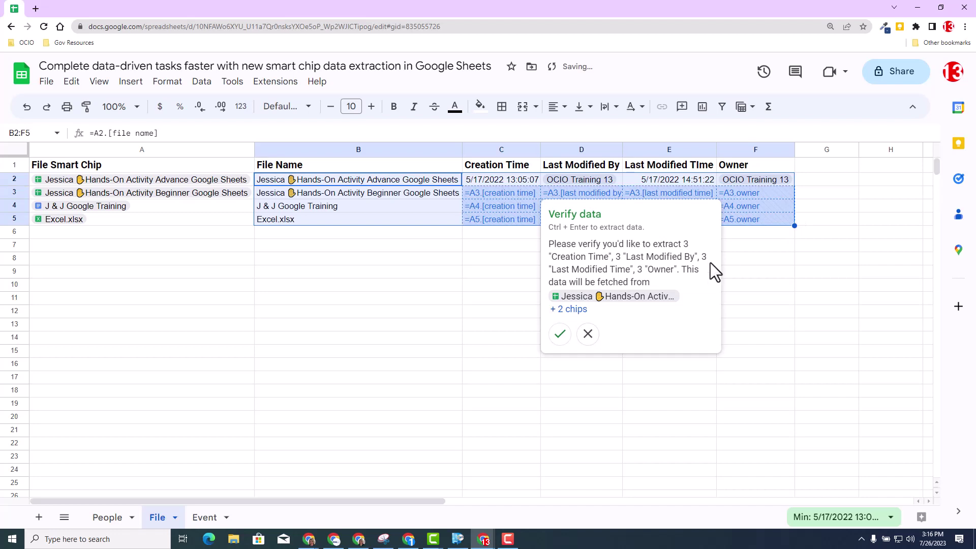
{"action": "left_click", "coordinate": [560, 336]}
{"action": "left_click", "coordinate": [382, 340]}
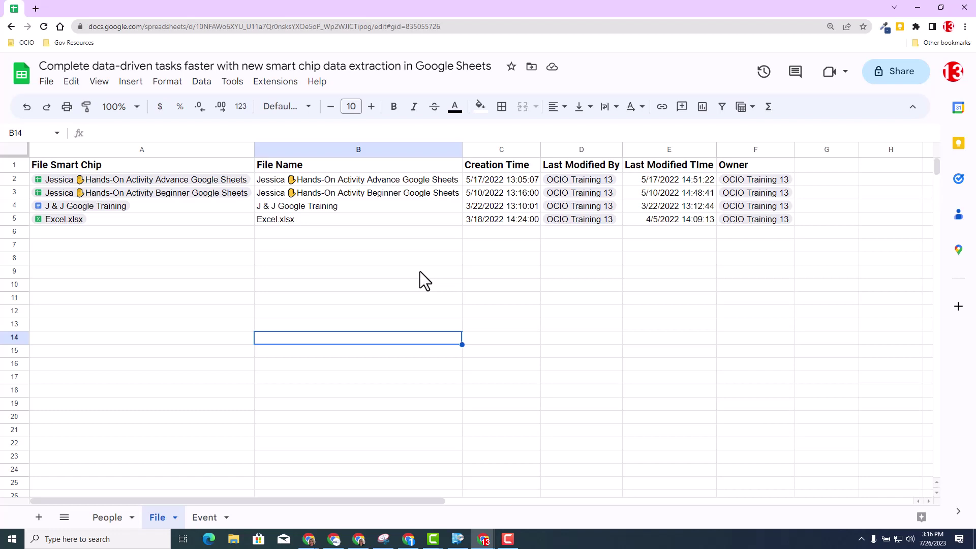
Open the A2 chip's linked Hands-On Activity Advance workbook in a new tab.
{"action": "left_click", "coordinate": [348, 259]}
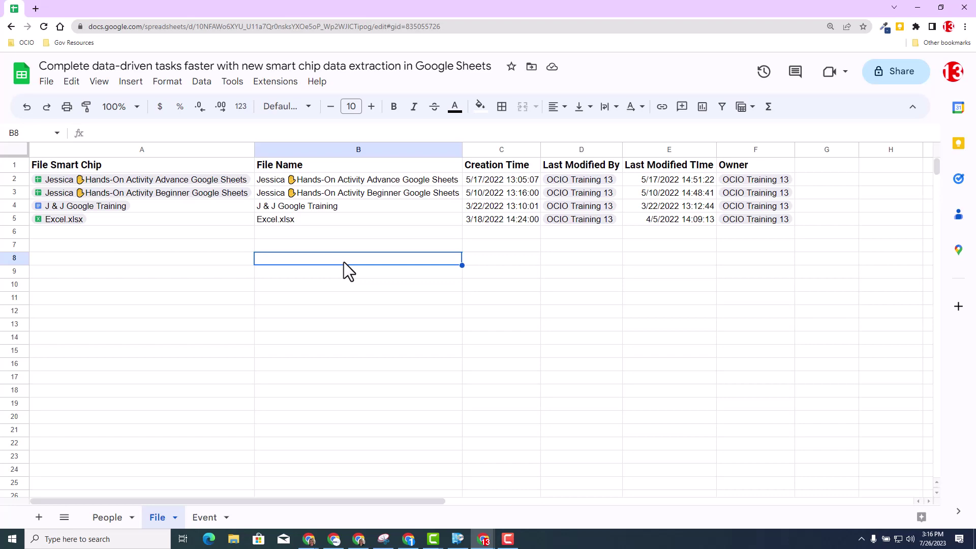
{"action": "left_click", "coordinate": [102, 180]}
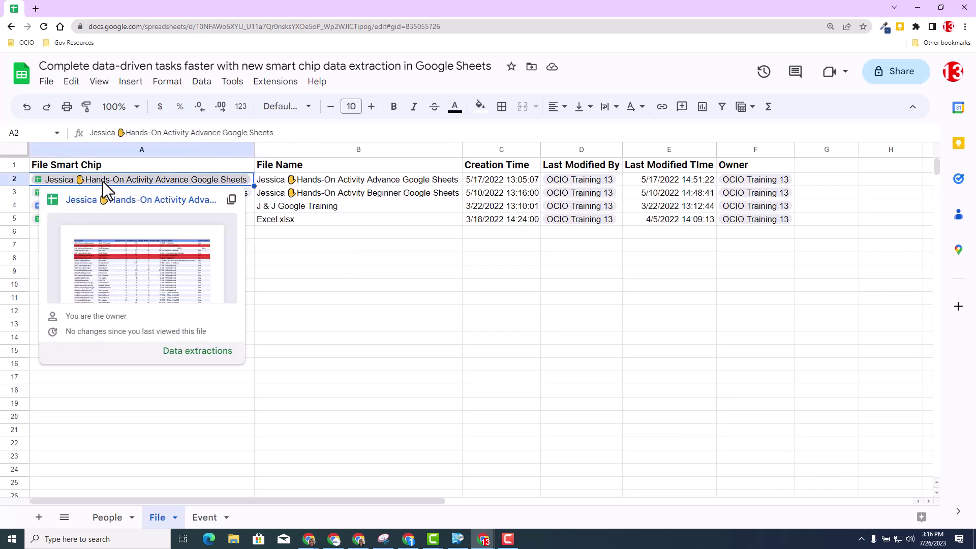
{"action": "left_click", "coordinate": [108, 196]}
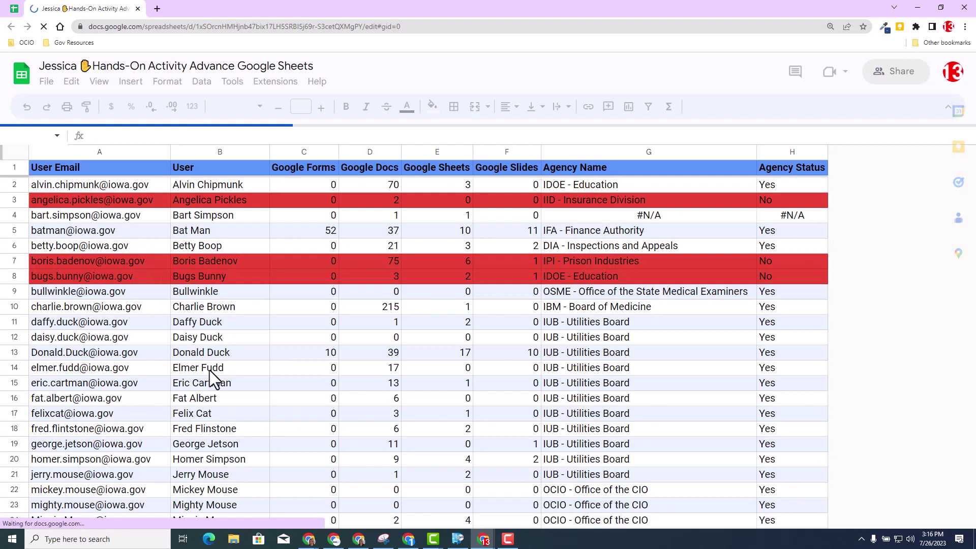
Delete rows 2–6 from the Hands-On Activity Advance workbook's Data sheet.
{"action": "left_click", "coordinate": [209, 371]}
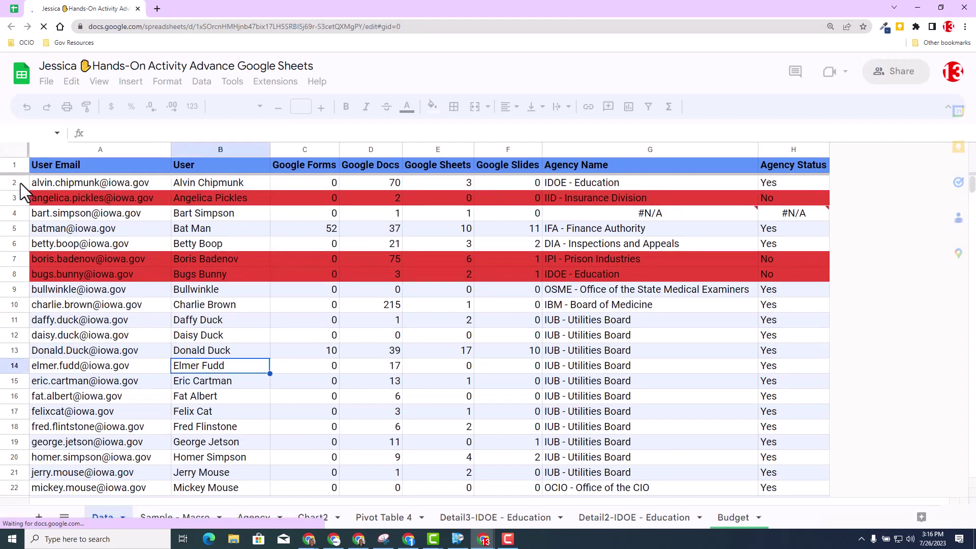
{"action": "left_click_drag", "start_coordinate": [21, 183], "coordinate": [15, 246]}
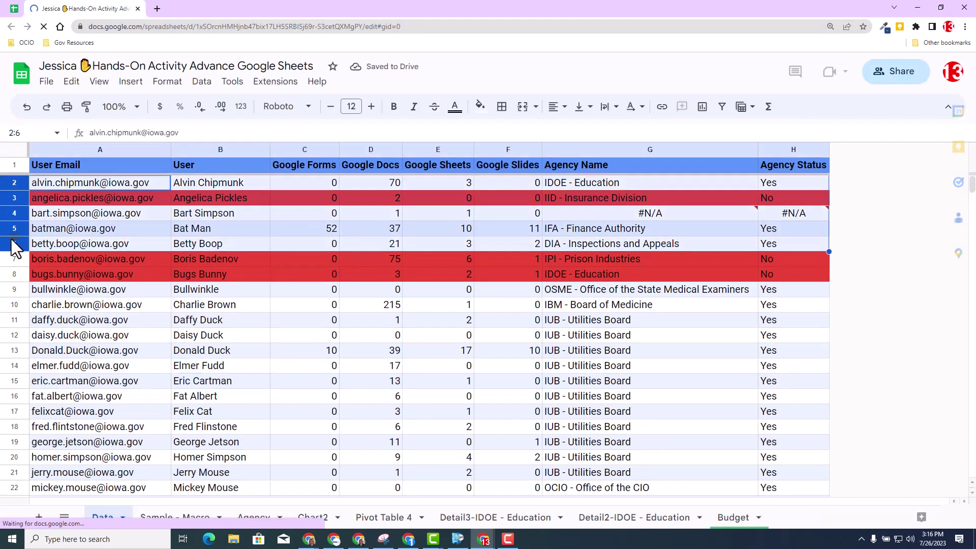
{"action": "right_click", "coordinate": [16, 247]}
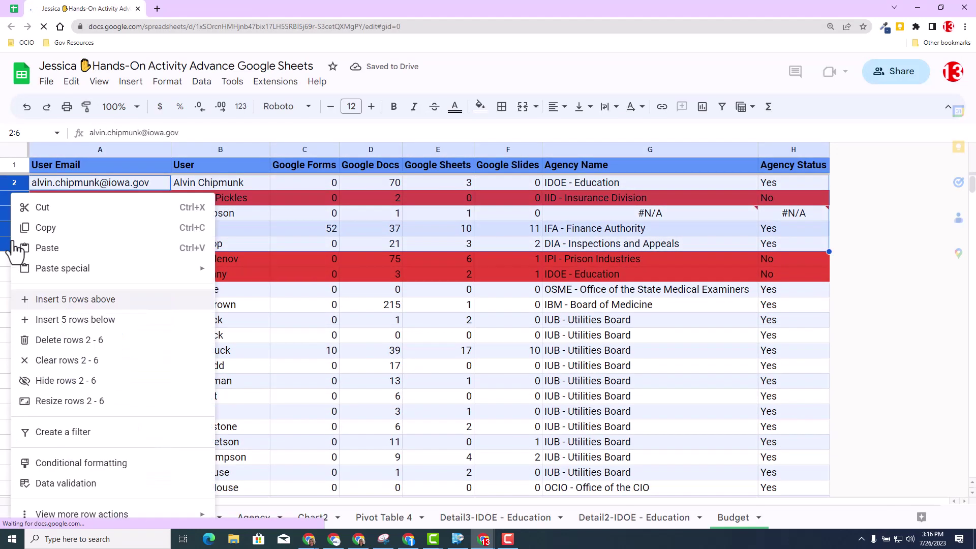
{"action": "left_click", "coordinate": [97, 341]}
Close the activity workbook's tab to return to the File sheet.
{"action": "left_click", "coordinate": [380, 374]}
{"action": "left_click", "coordinate": [256, 372]}
{"action": "left_click", "coordinate": [248, 393]}
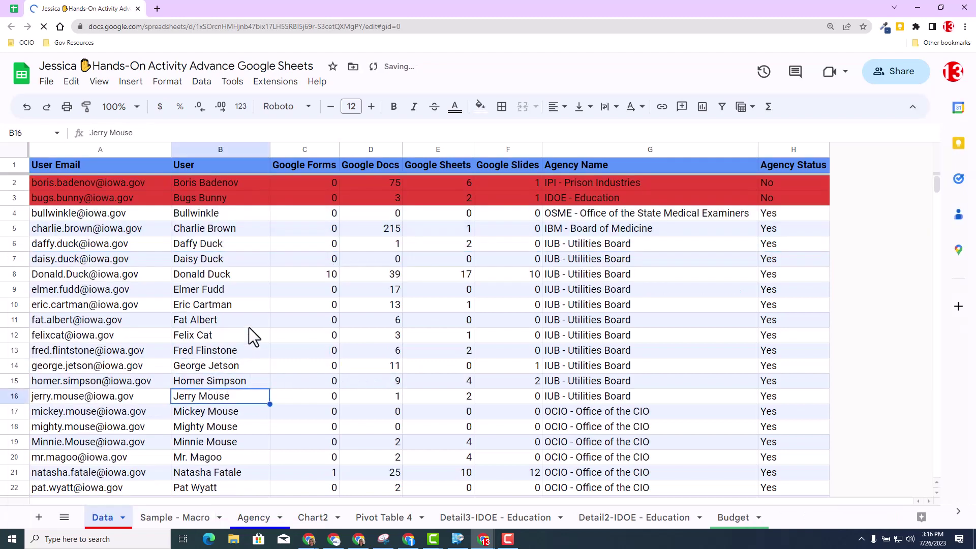
{"action": "left_click", "coordinate": [246, 278]}
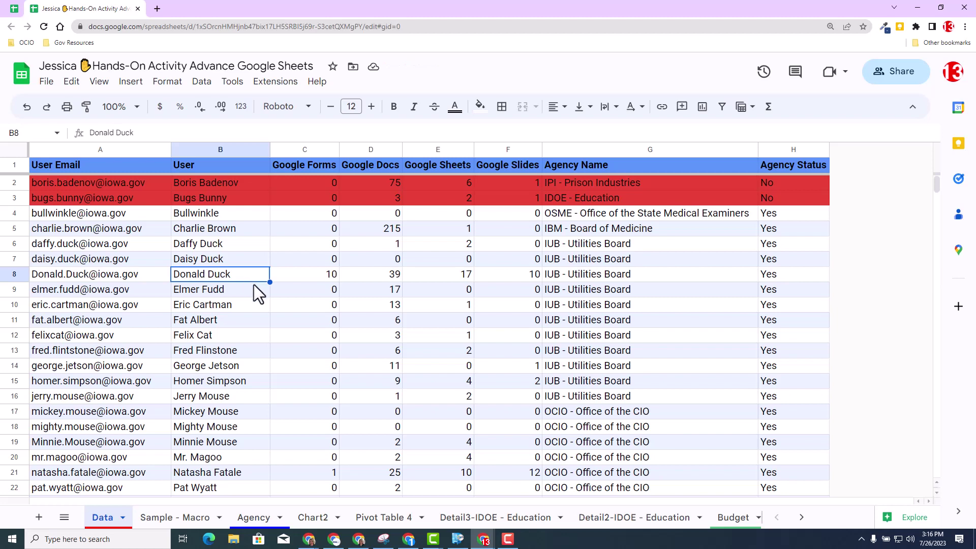
{"action": "left_click", "coordinate": [283, 311]}
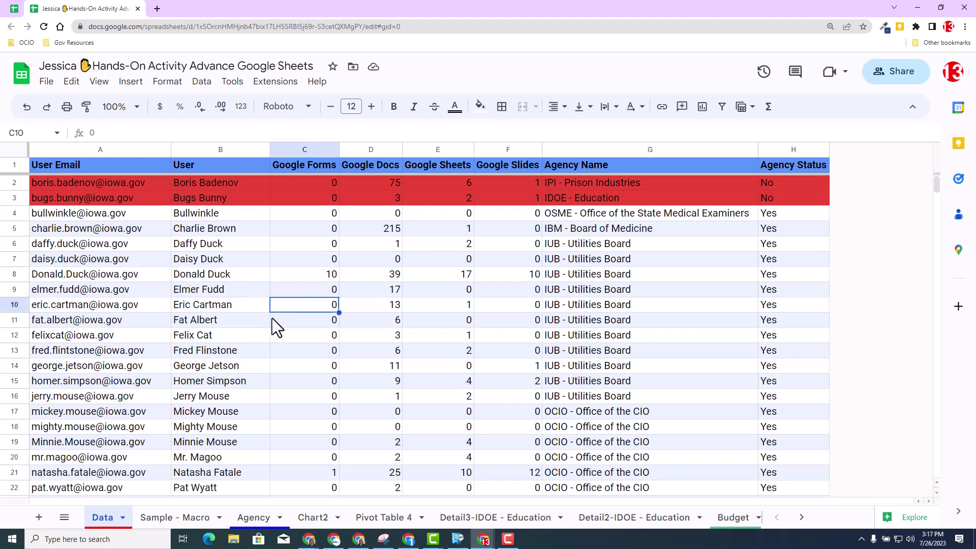
{"action": "left_click", "coordinate": [190, 362]}
{"action": "left_click", "coordinate": [272, 383]}
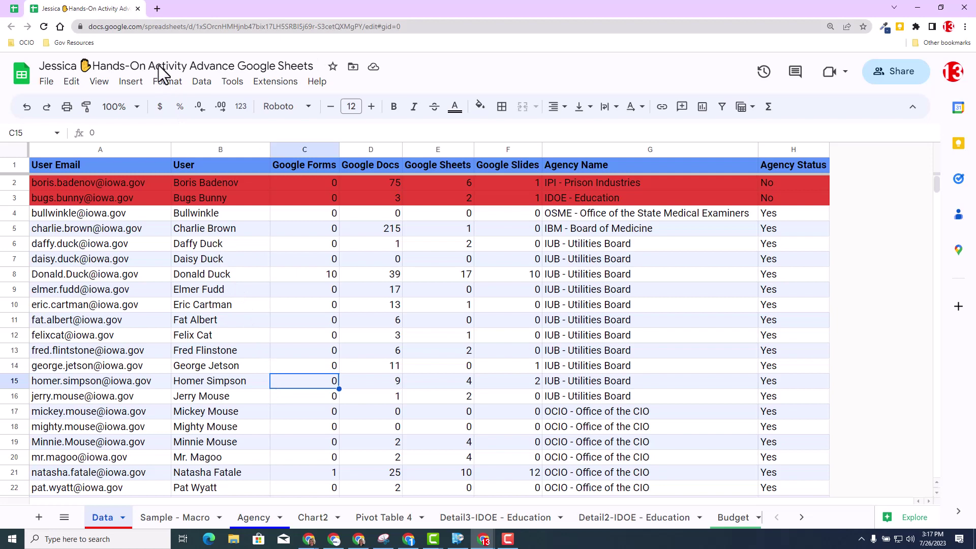
{"action": "left_click", "coordinate": [137, 9]}
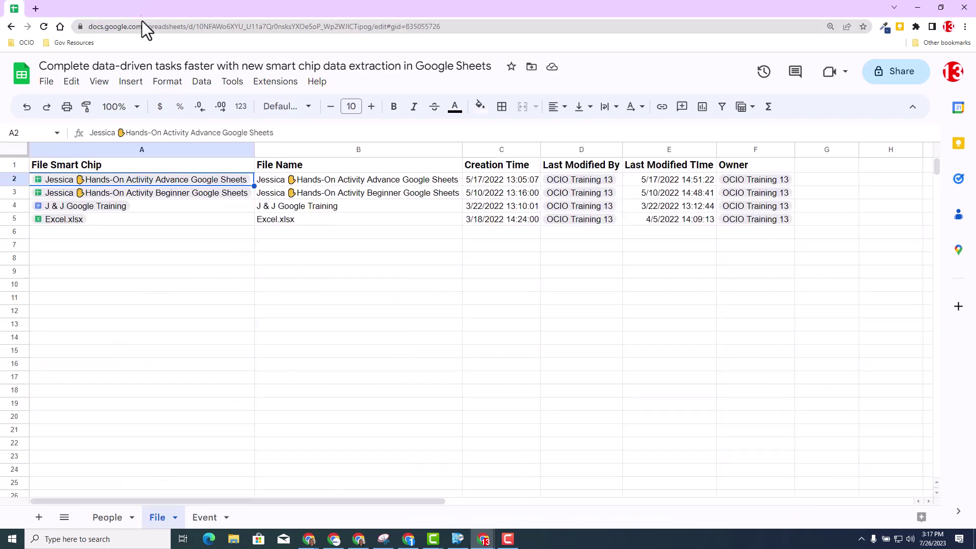
{"action": "left_click", "coordinate": [219, 295]}
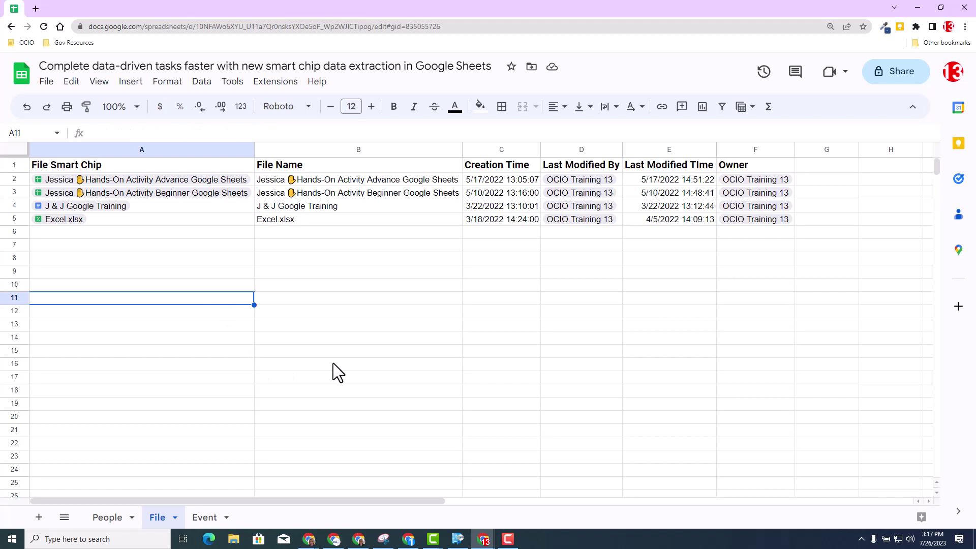
{"action": "left_click", "coordinate": [491, 183]}
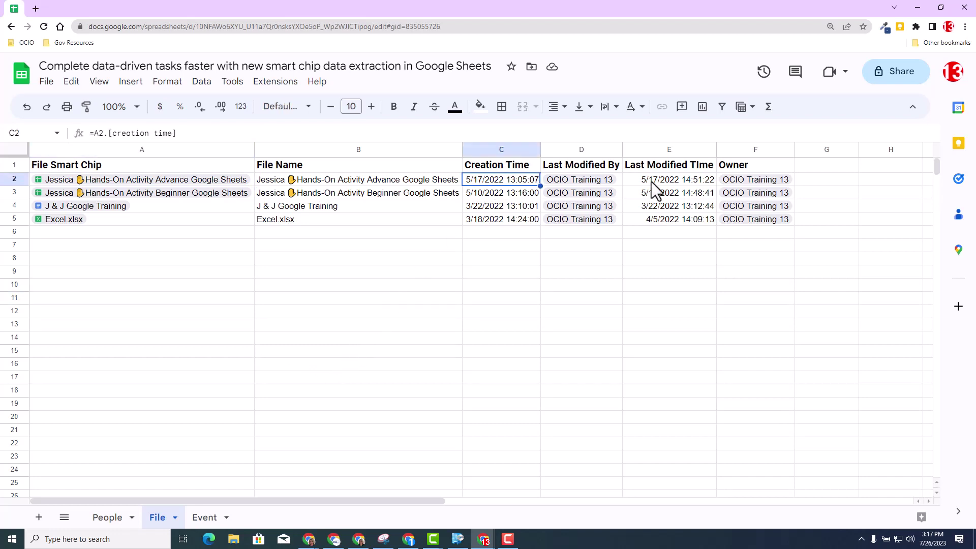
{"action": "left_click", "coordinate": [686, 185]}
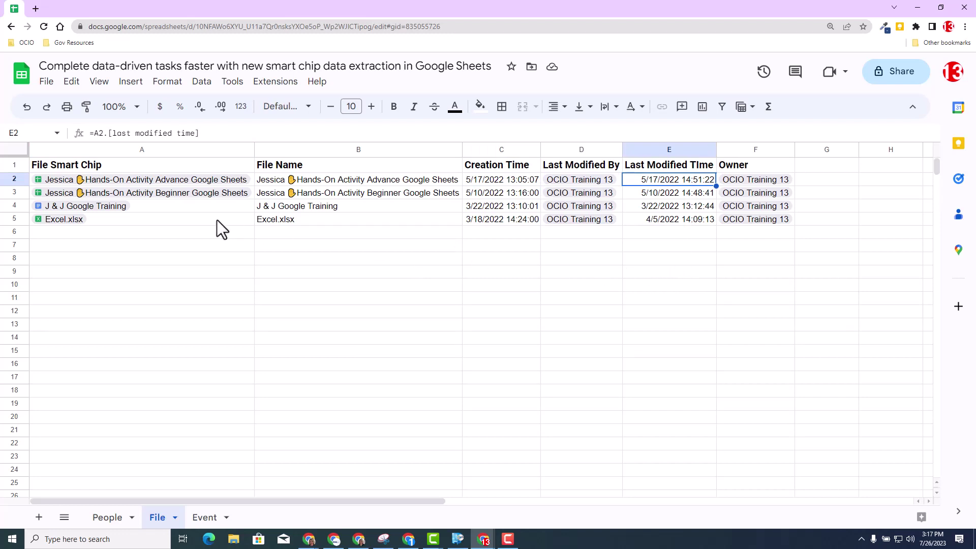
{"action": "left_click", "coordinate": [165, 209]}
{"action": "left_click", "coordinate": [194, 181]}
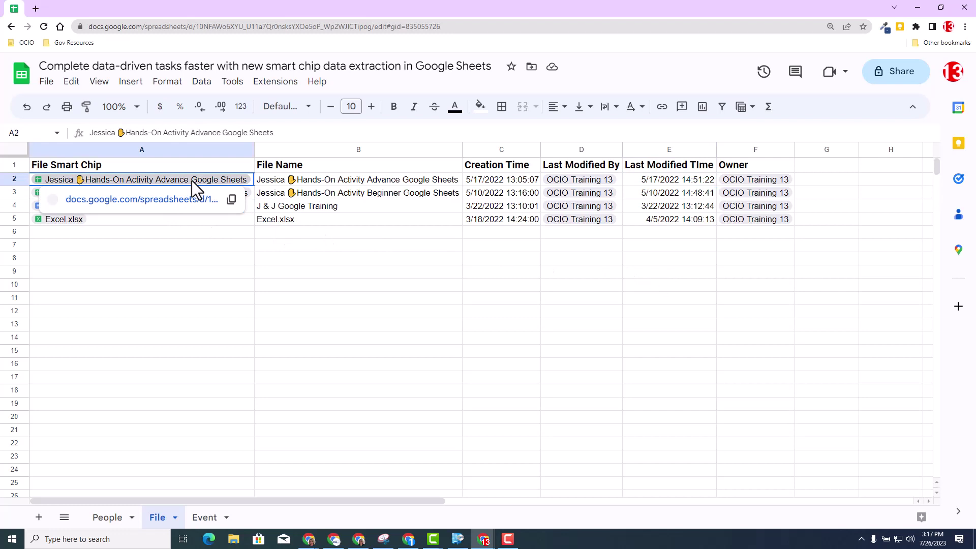
Refresh all extracted chip data so E2's Last Modified Time reads 7/26/2023 14:16:51.
{"action": "right_click", "coordinate": [192, 180]}
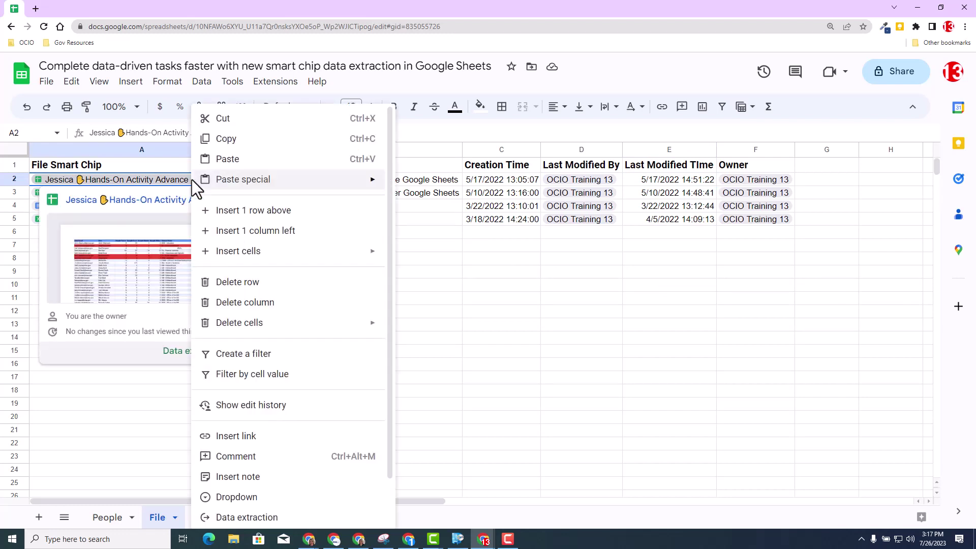
{"action": "left_click", "coordinate": [249, 518]}
{"action": "left_click", "coordinate": [860, 146]}
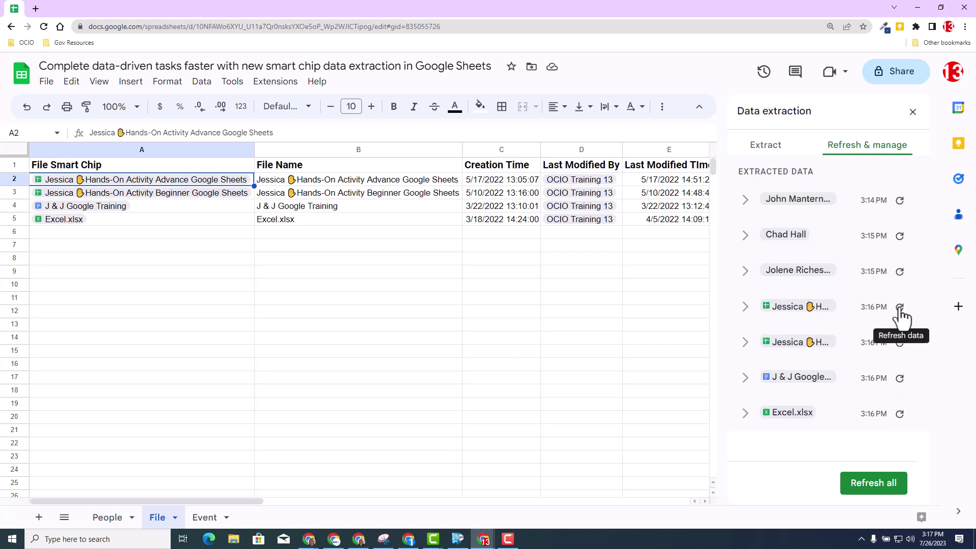
{"action": "left_click", "coordinate": [875, 484]}
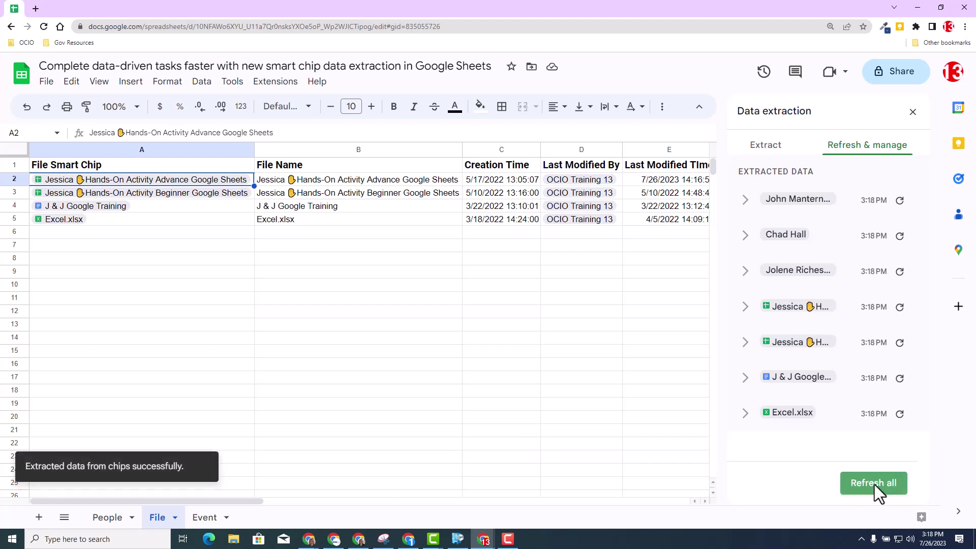
{"action": "left_click", "coordinate": [913, 113]}
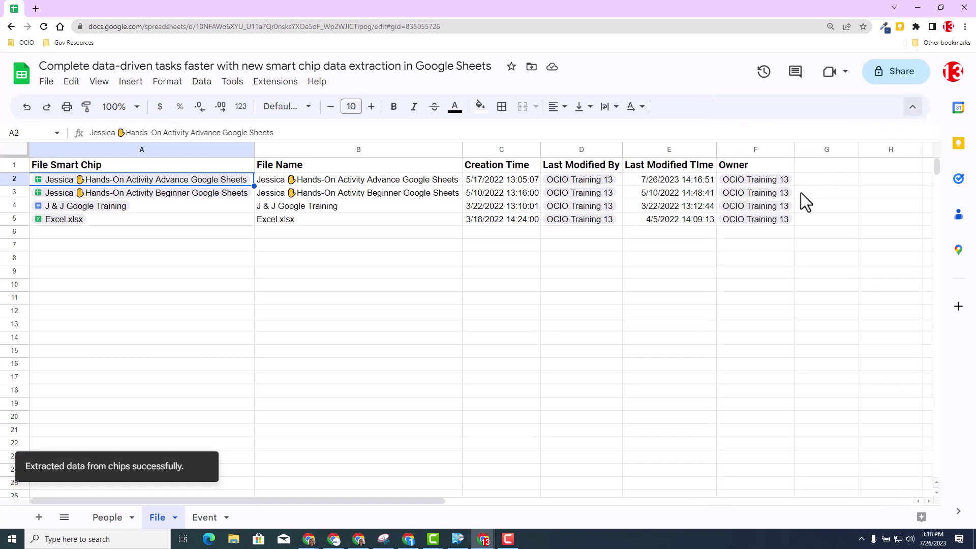
{"action": "left_click", "coordinate": [642, 312]}
{"action": "left_click", "coordinate": [655, 180]}
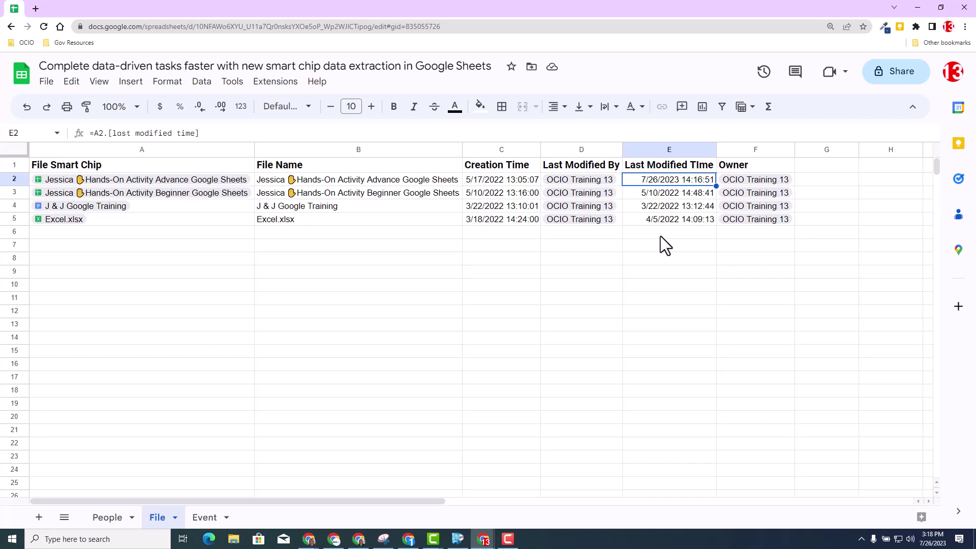
Switch to the Event sheet and preview the Google Drive Training chip in A2.
{"action": "left_click", "coordinate": [203, 519]}
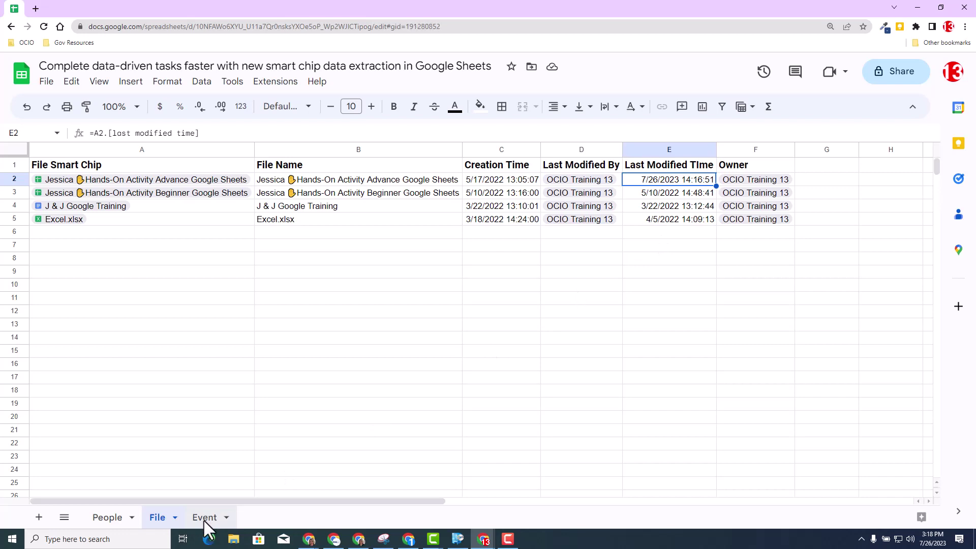
{"action": "left_click", "coordinate": [188, 291]}
{"action": "mouse_move", "coordinate": [96, 182]}
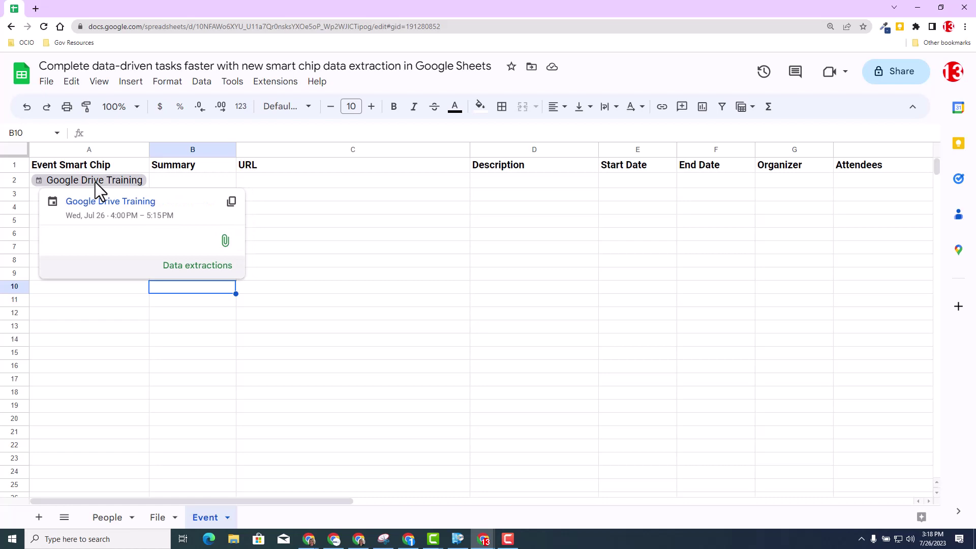
Extract all eight event fields, Summary, URL, Description, Start, End, Organizer, Attendees, Location, into row 2.
{"action": "left_click", "coordinate": [189, 267]}
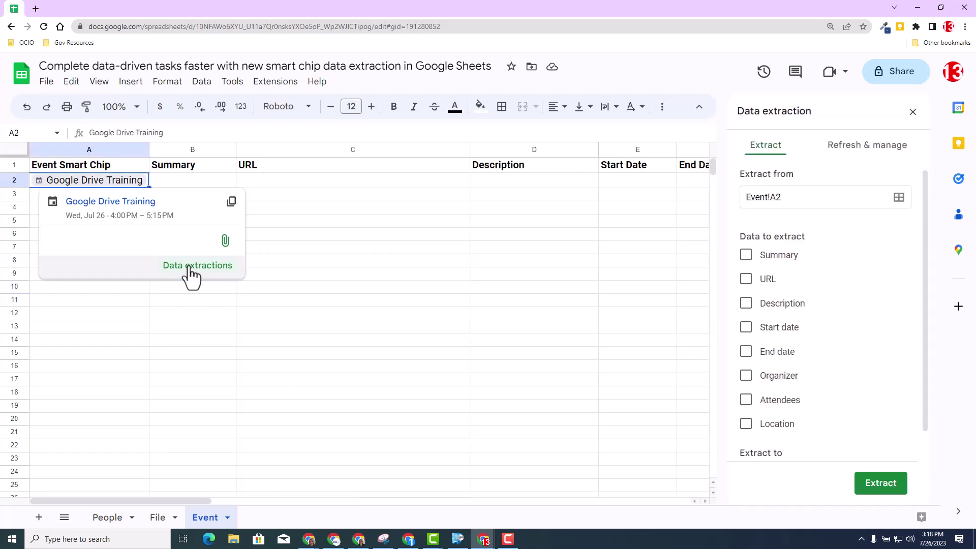
{"action": "left_click", "coordinate": [746, 255]}
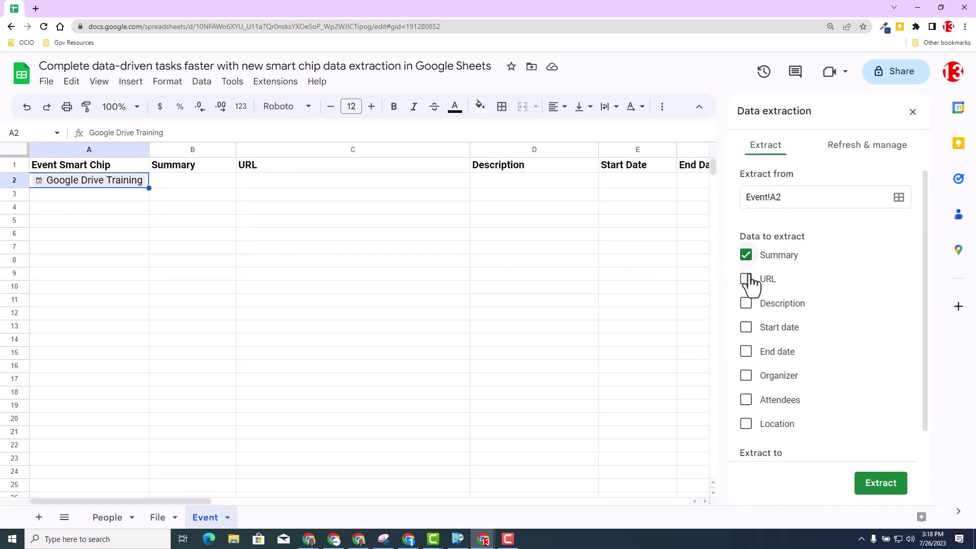
{"action": "left_click", "coordinate": [746, 279]}
{"action": "left_click", "coordinate": [748, 303]}
{"action": "left_click", "coordinate": [746, 327]}
{"action": "left_click", "coordinate": [746, 352]}
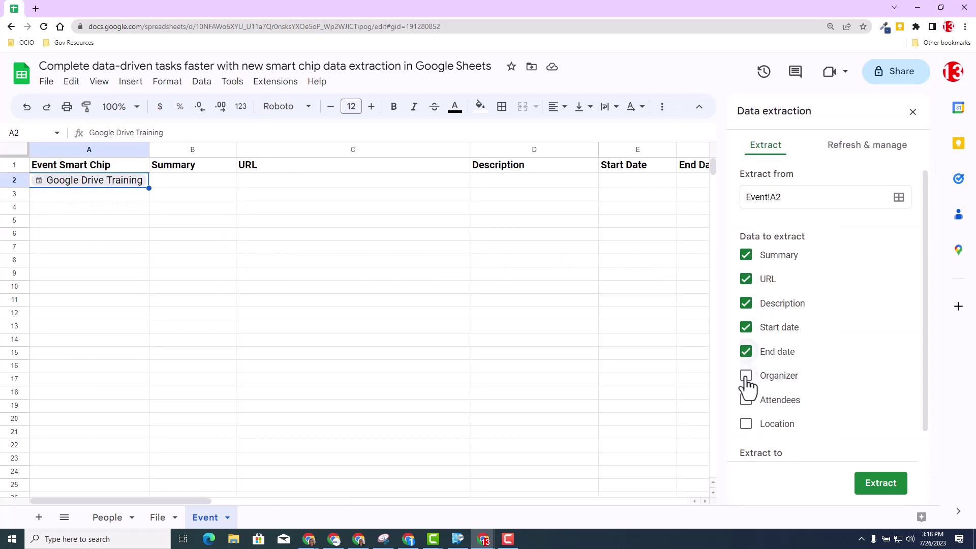
{"action": "left_click", "coordinate": [746, 375]}
{"action": "left_click", "coordinate": [746, 400]}
{"action": "left_click", "coordinate": [746, 424]}
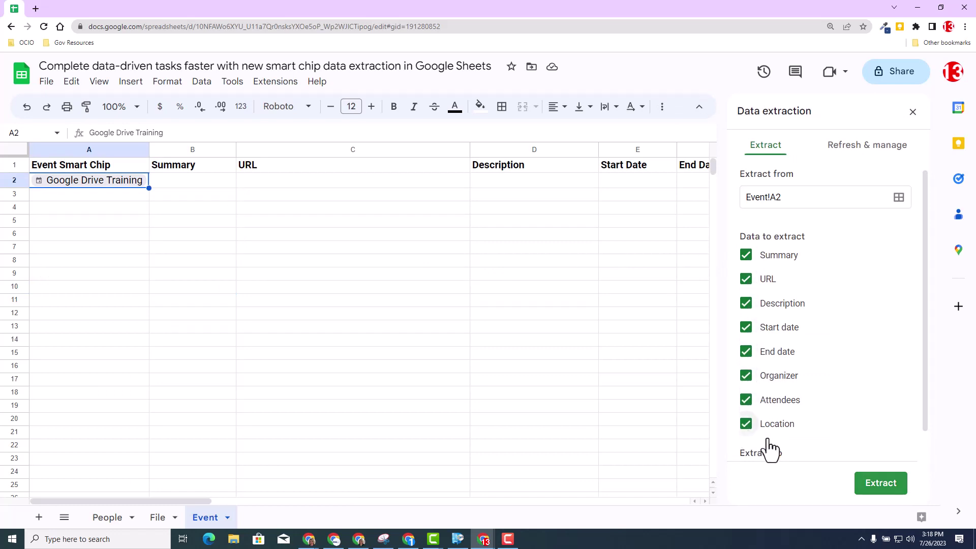
{"action": "left_click", "coordinate": [881, 486]}
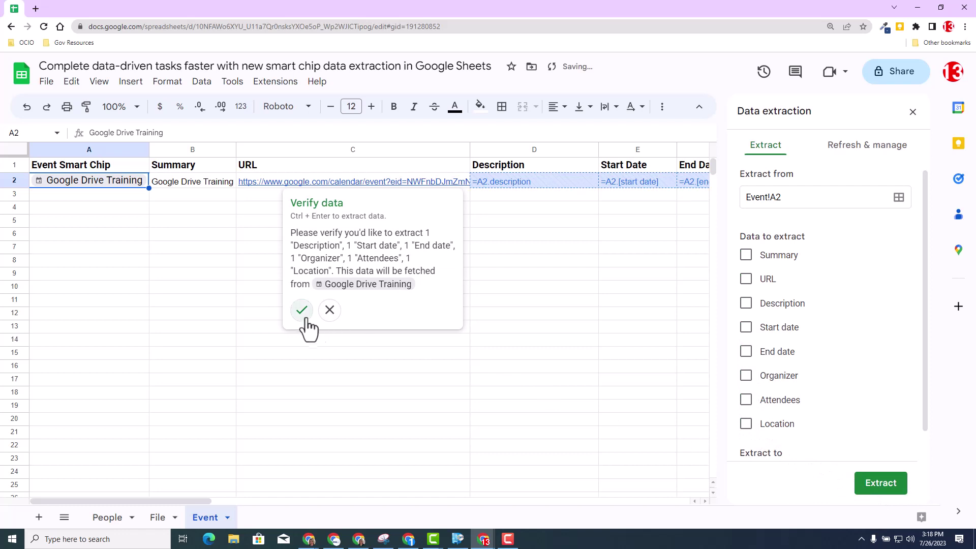
{"action": "left_click", "coordinate": [300, 311]}
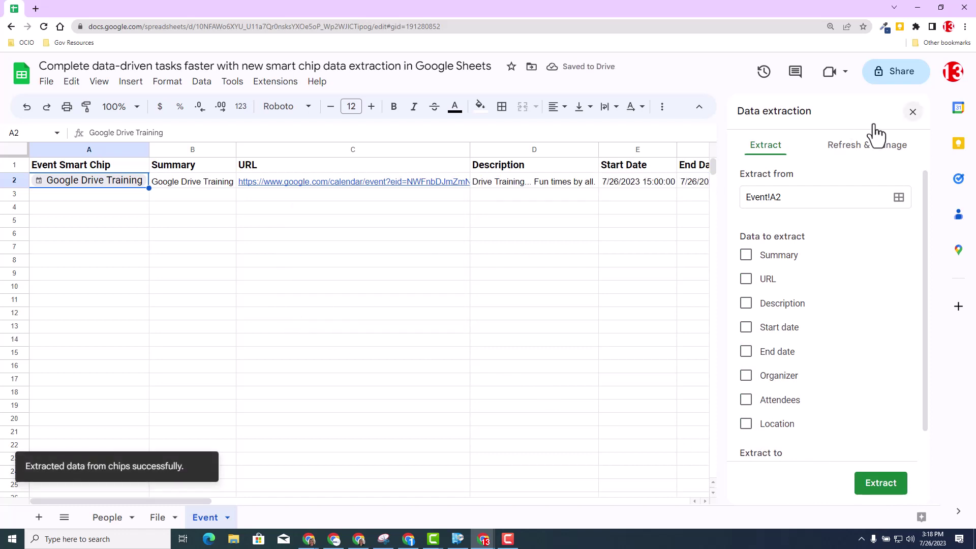
Close the extraction panel and review row 2's Description, Start Date and Location values.
{"action": "left_click", "coordinate": [913, 112]}
{"action": "left_click", "coordinate": [287, 288]}
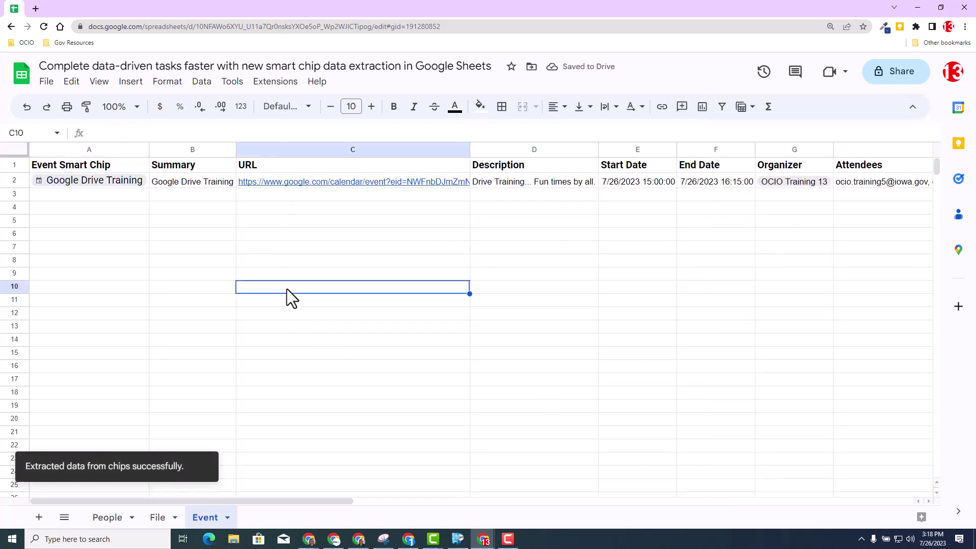
{"action": "mouse_move", "coordinate": [359, 182]}
{"action": "left_click", "coordinate": [501, 184]}
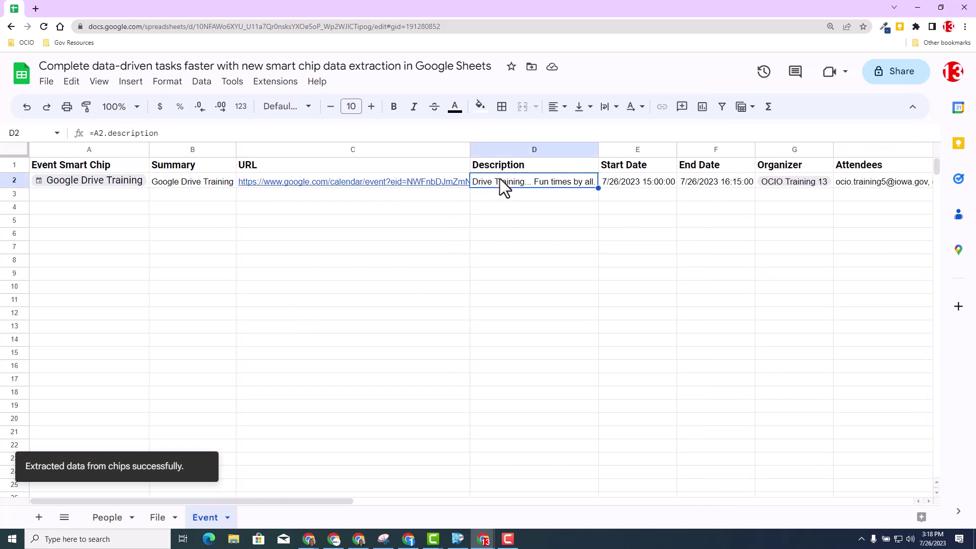
{"action": "left_click", "coordinate": [620, 184]}
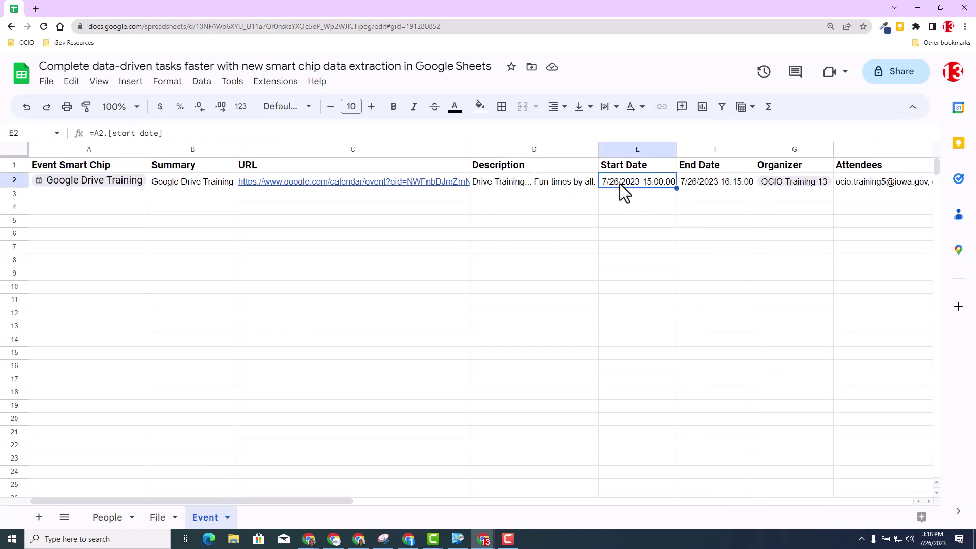
{"action": "key", "text": "Right"}
{"action": "key", "text": "Right"}
{"action": "key", "text": "Right"}
{"action": "key", "text": "Right"}
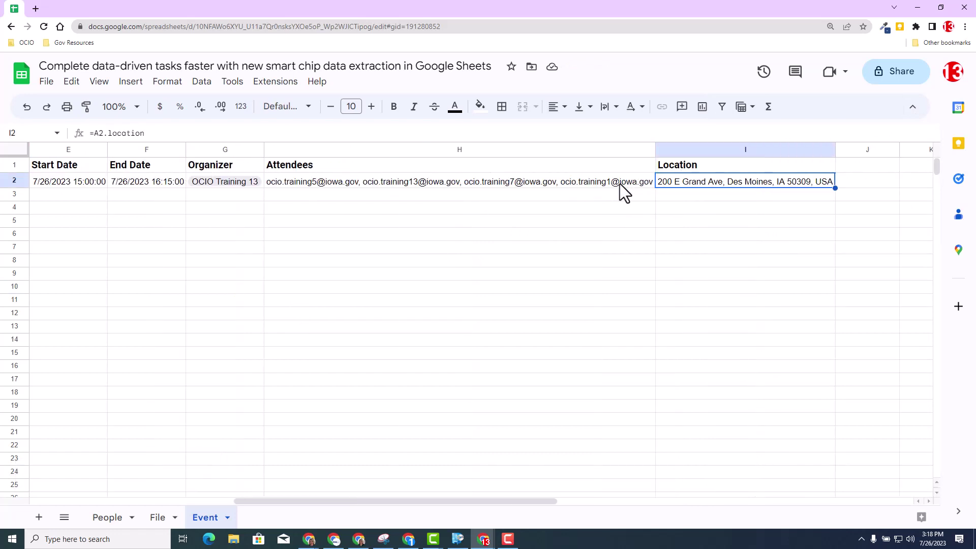
{"action": "key", "text": "Left"}
{"action": "key", "text": "Left"}
{"action": "key", "text": "Left"}
{"action": "key", "text": "Left"}
{"action": "key", "text": "Left"}
{"action": "key", "text": "Left"}
{"action": "key", "text": "Left"}
{"action": "key", "text": "Left"}
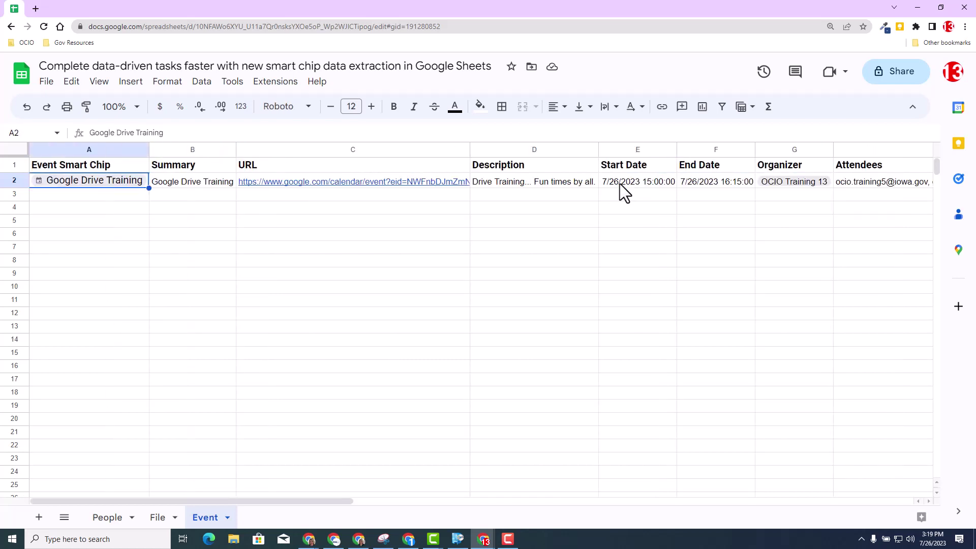